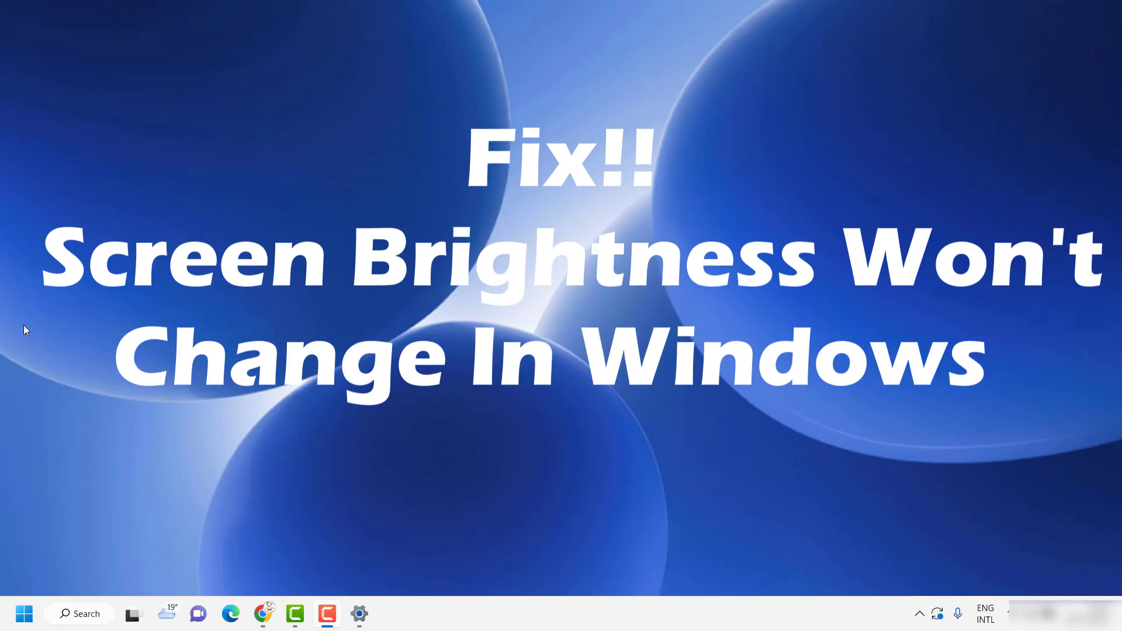
Check the brightness in Display settings, close Settings, and launch Device Manager from the Win+X menu
left_click(359, 614)
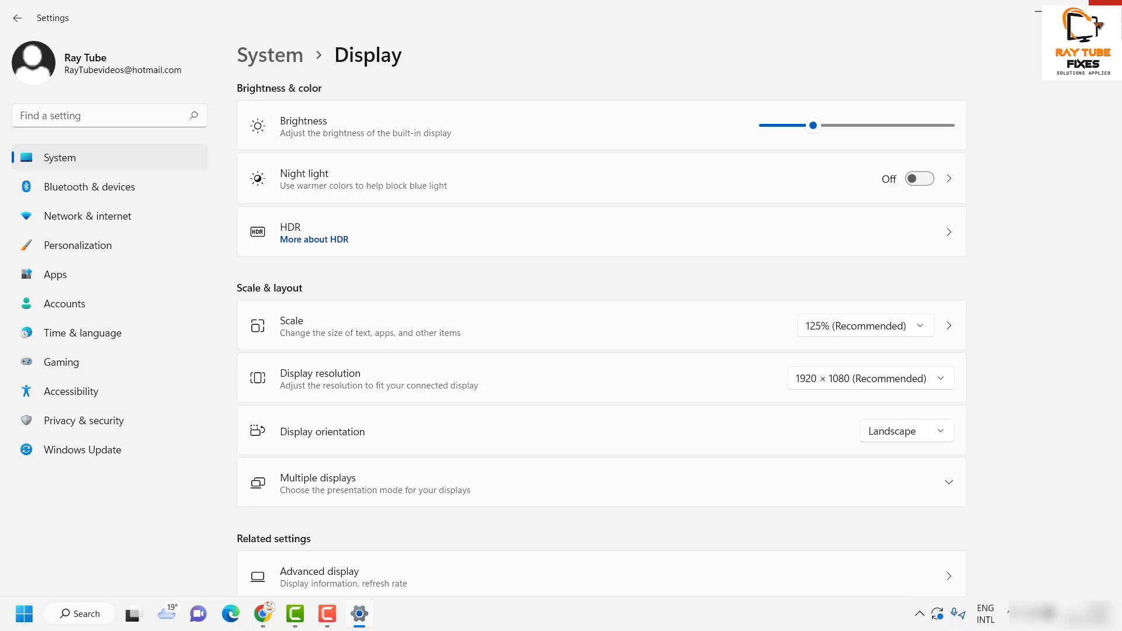
left_click(1108, 9)
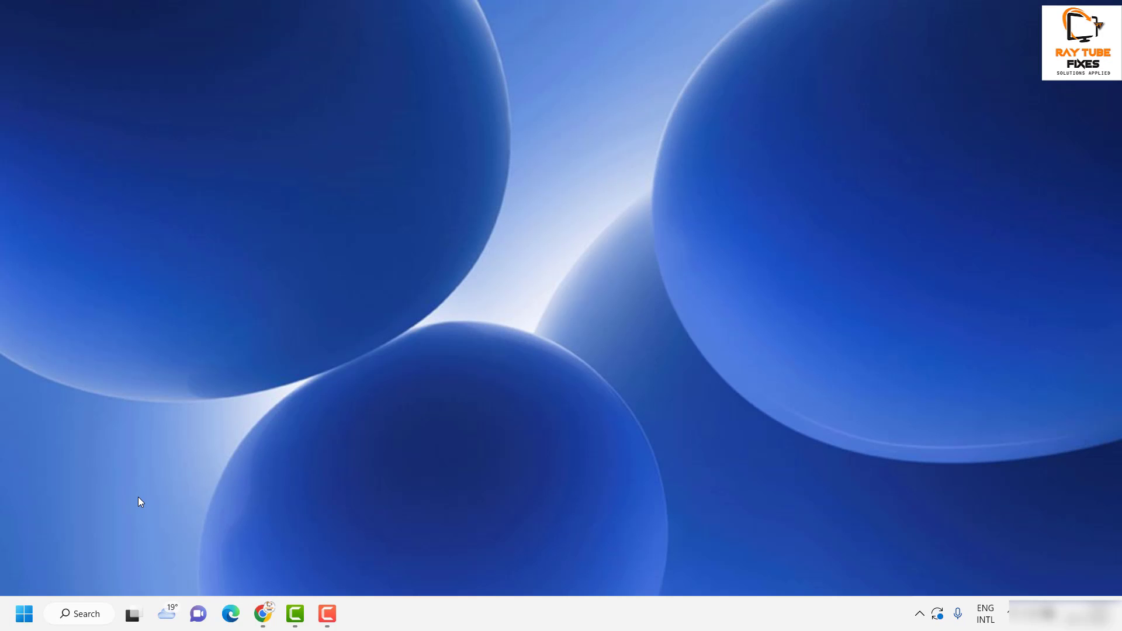
right_click(25, 621)
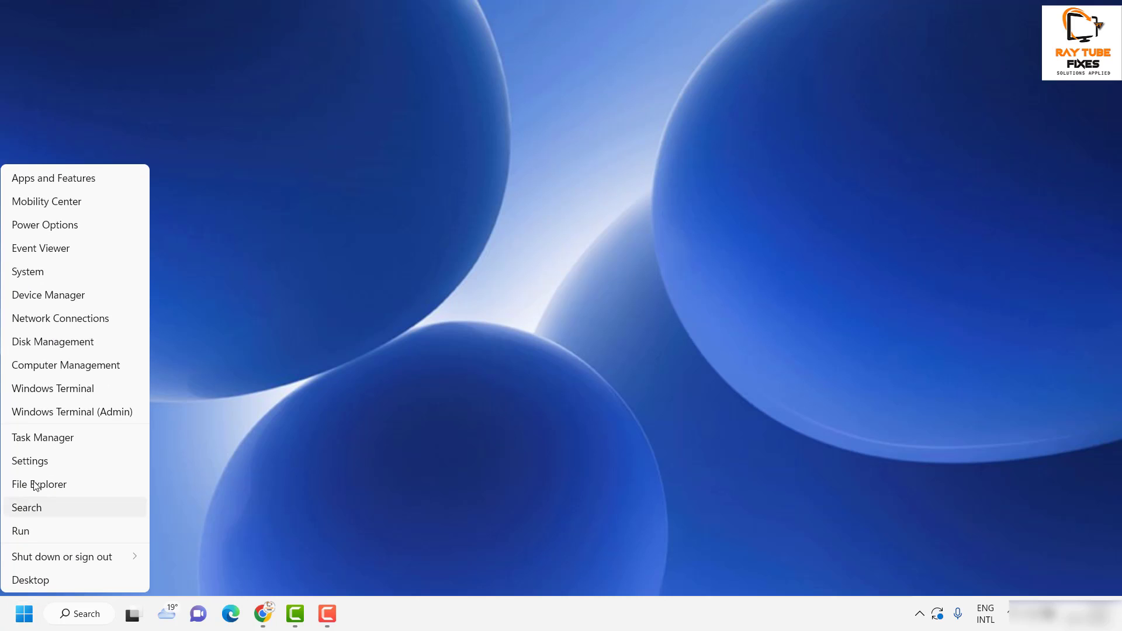
left_click(18, 298)
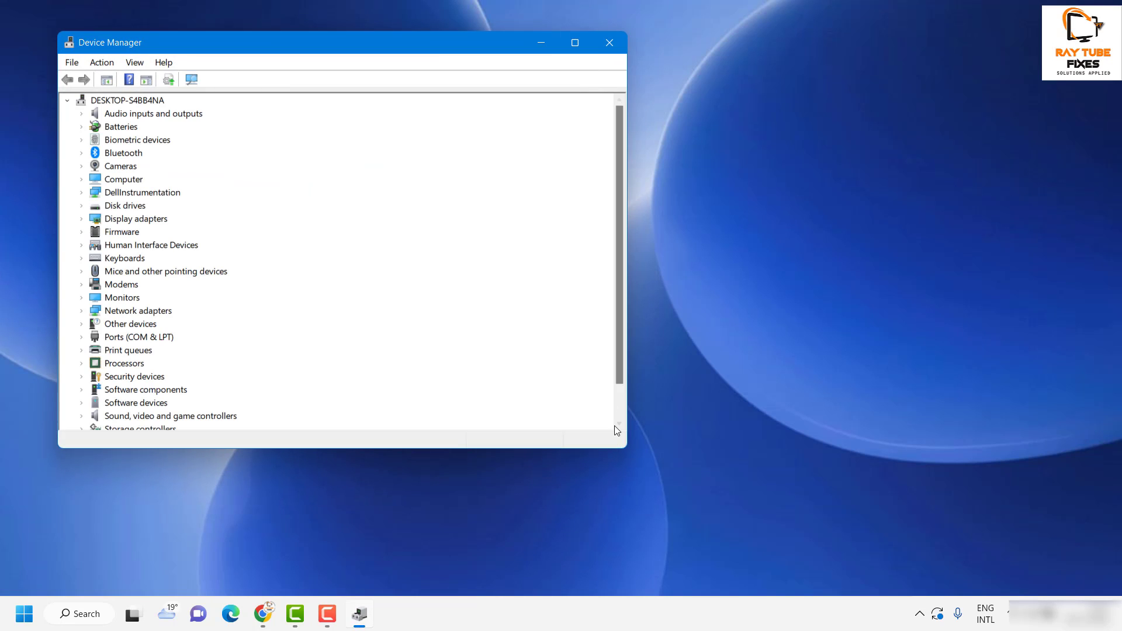
Enlarge and reposition the Device Manager window, then expand Monitors to show Generic PnP Monitor
left_click_drag(627, 448, 970, 570)
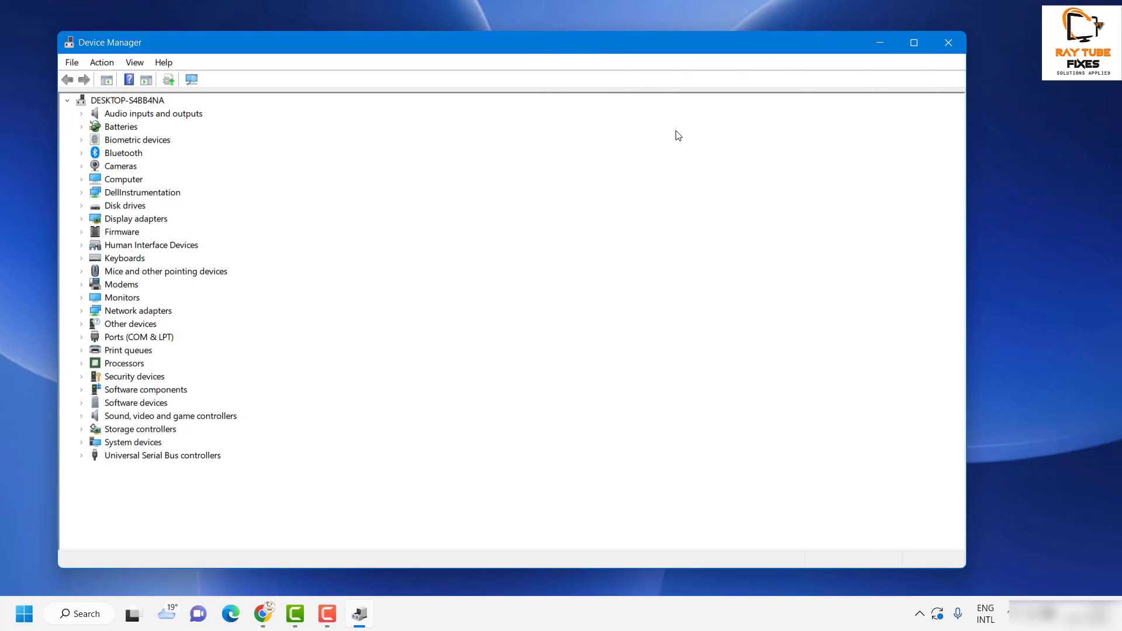
left_click_drag(613, 43, 852, 69)
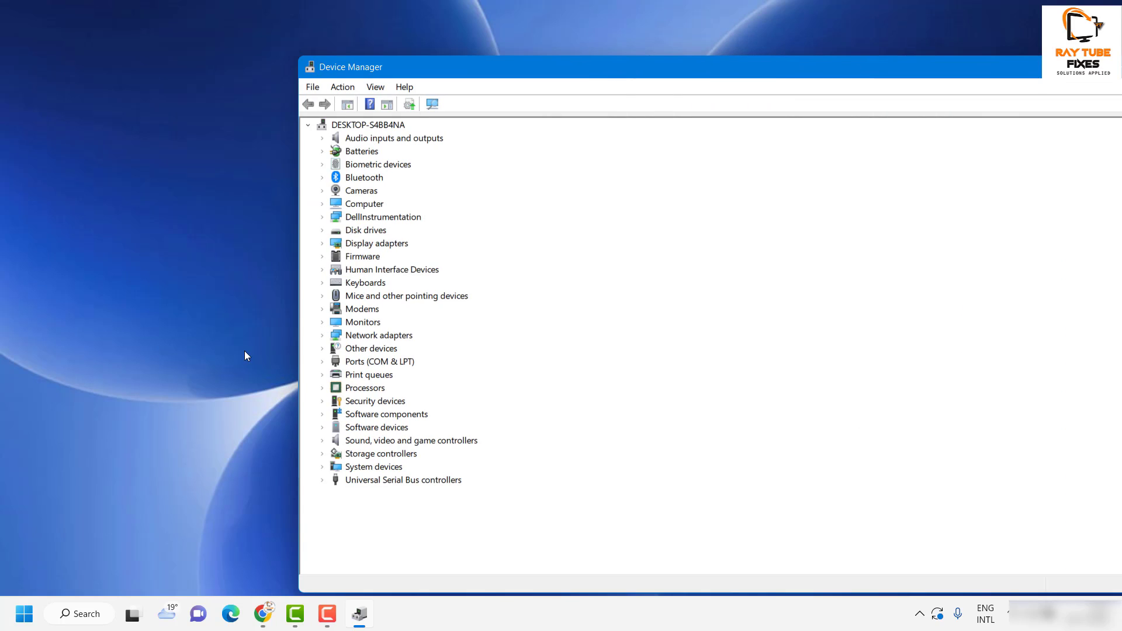
left_click(323, 323)
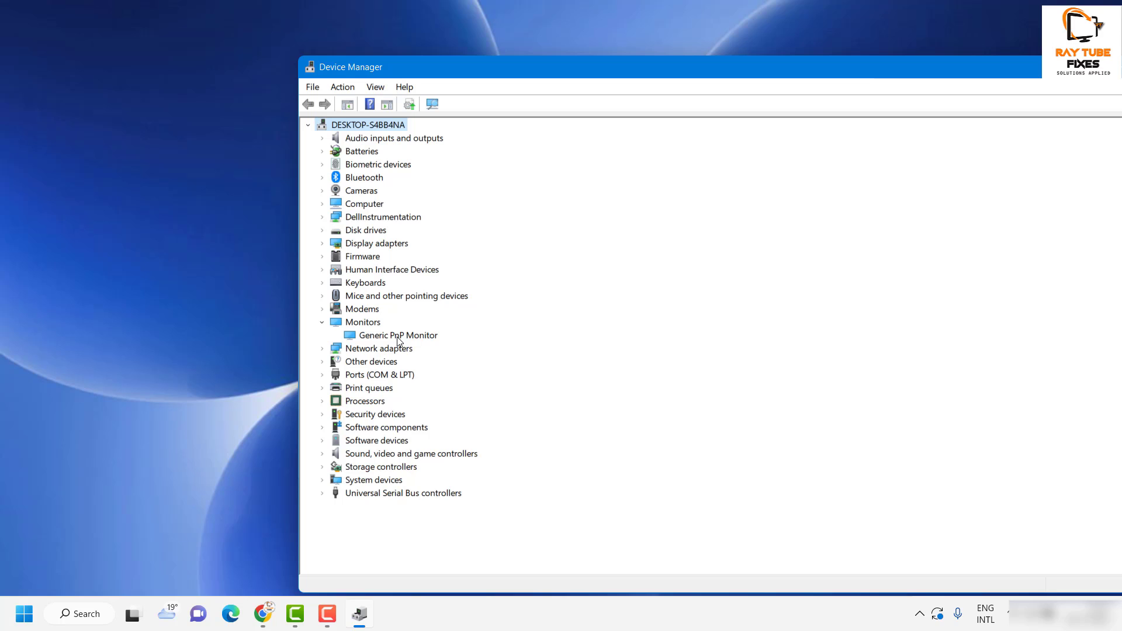
right_click(398, 336)
left_click(454, 348)
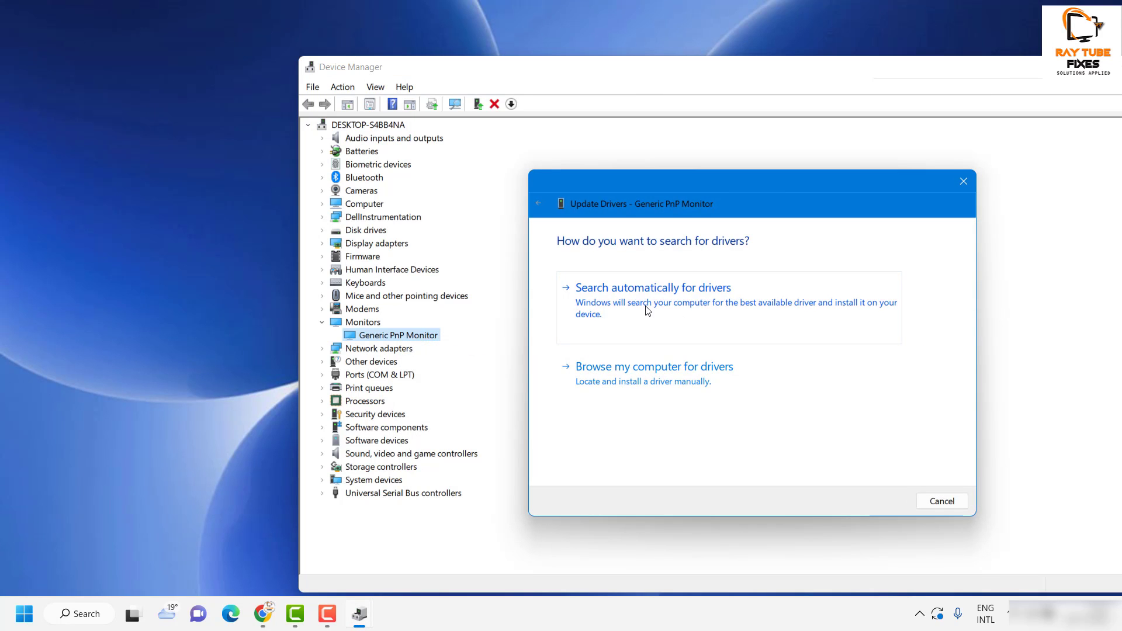
left_click(648, 310)
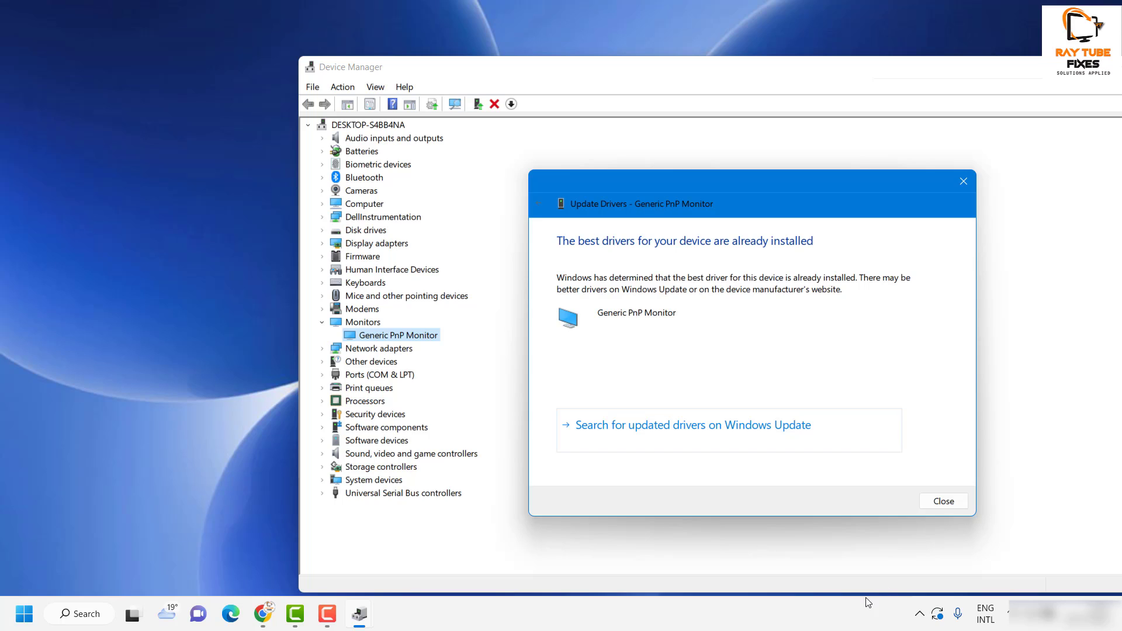
left_click(944, 501)
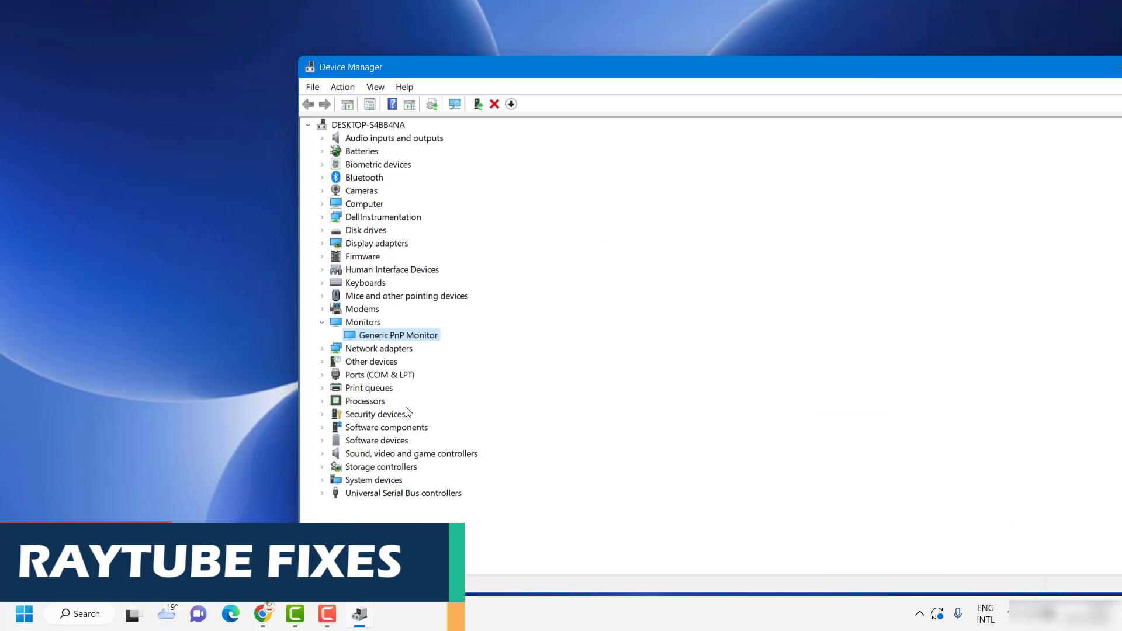
right_click(391, 337)
Reinstall the Generic PnP Monitor driver from the on-computer driver list and close the completion dialog
left_click(439, 351)
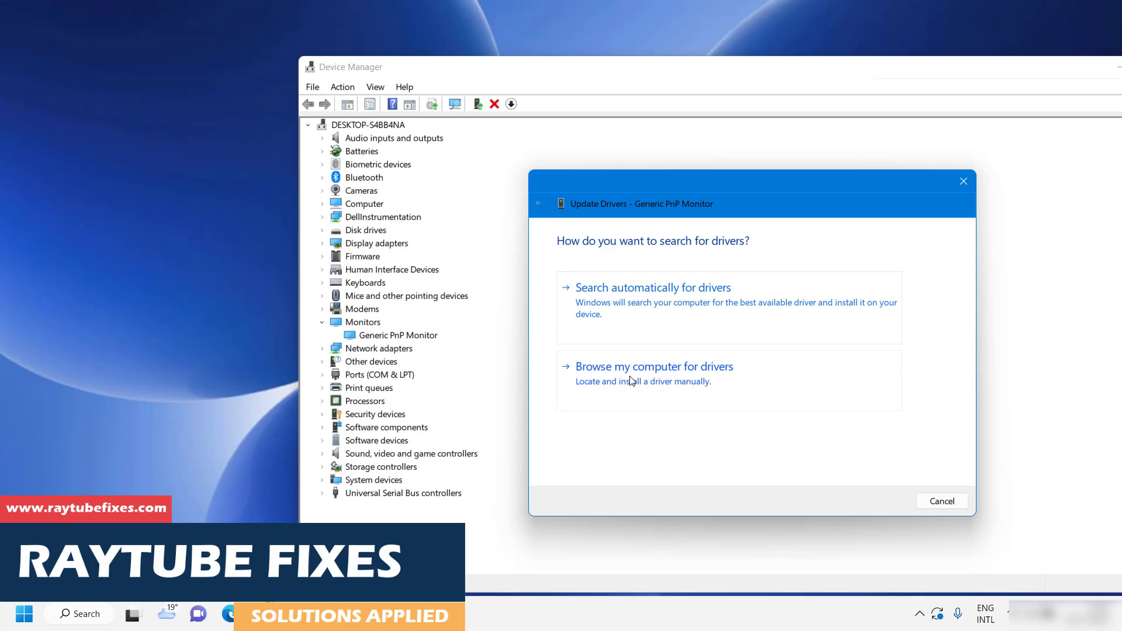
left_click(649, 376)
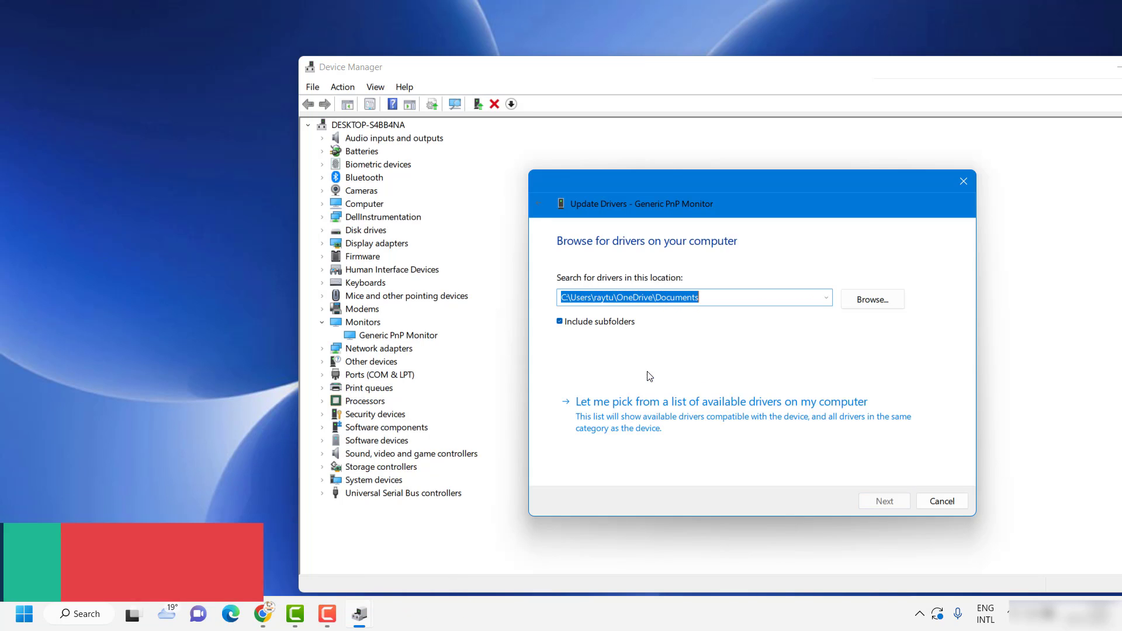
left_click(639, 420)
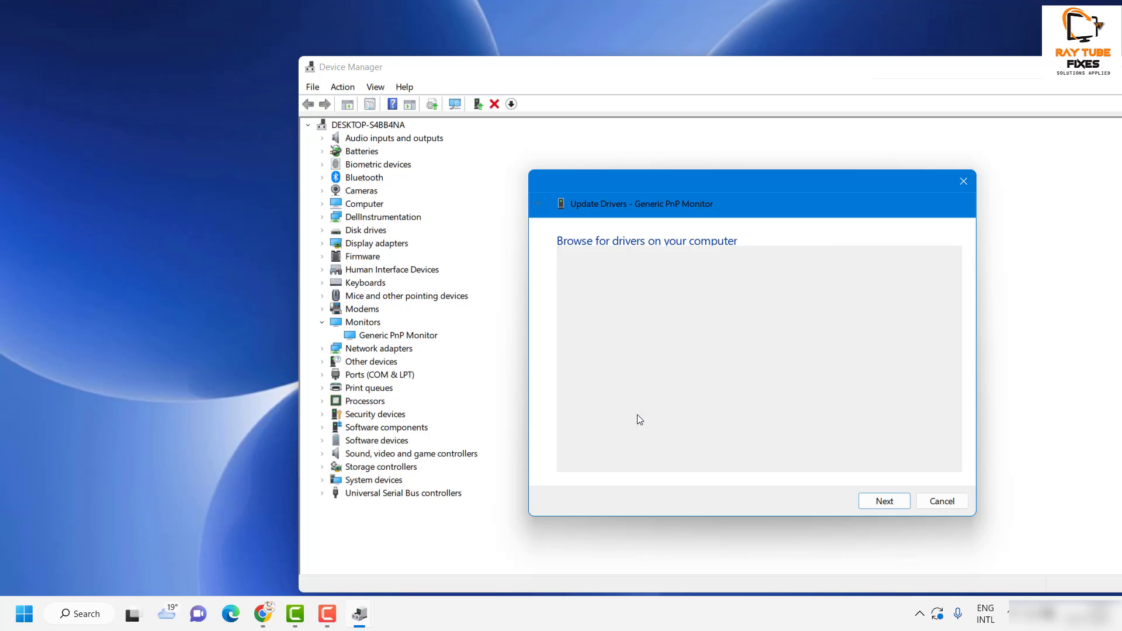
left_click(608, 376)
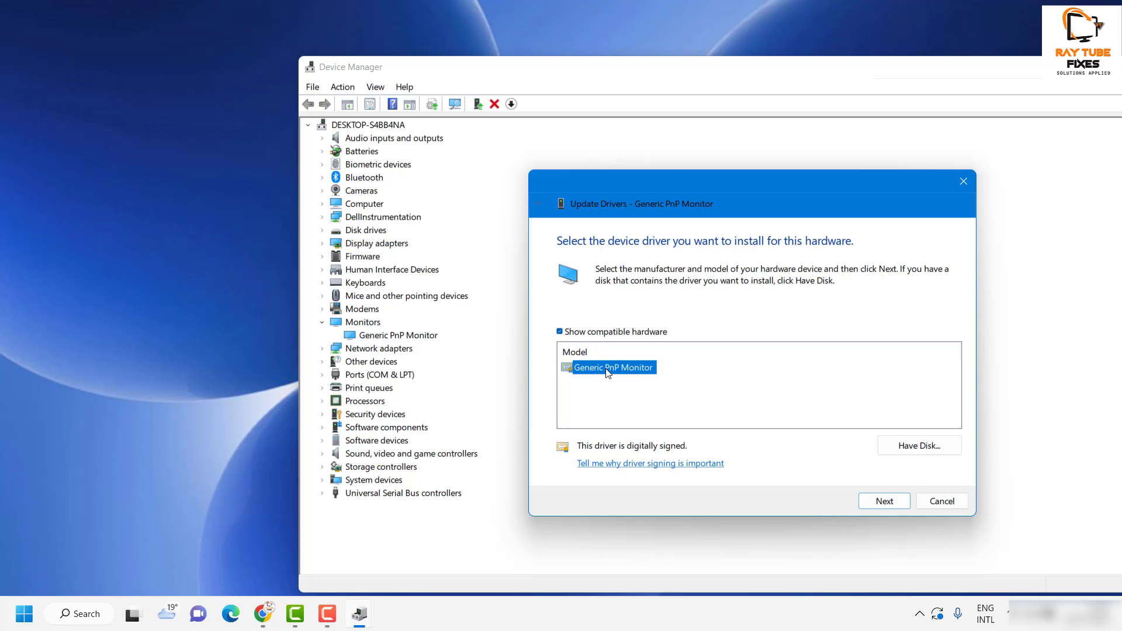
left_click(894, 502)
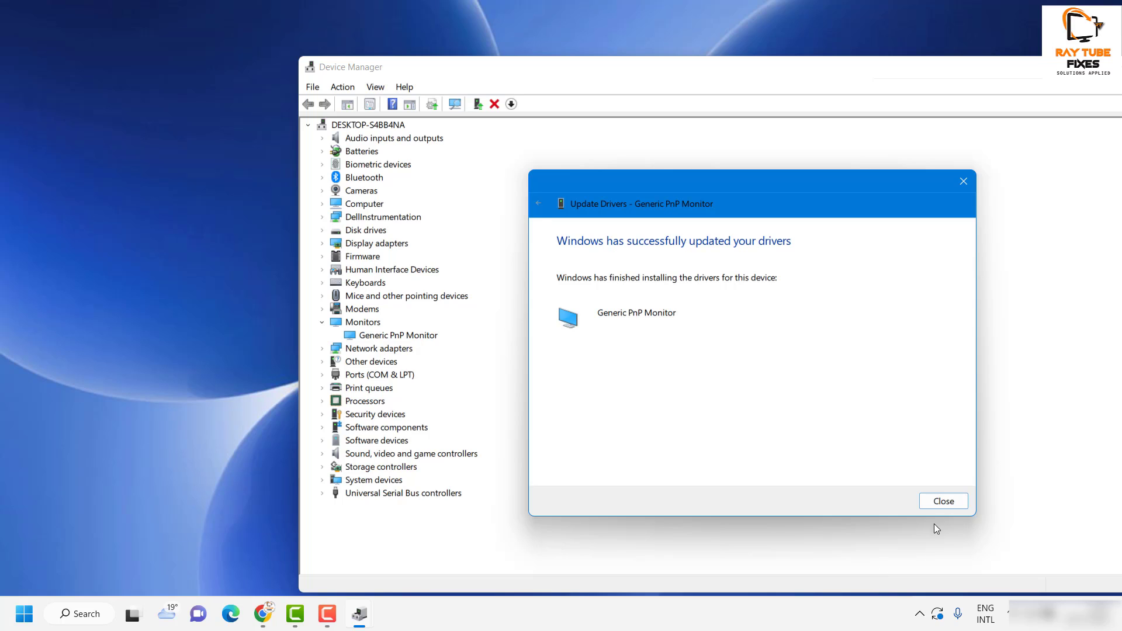
left_click(947, 502)
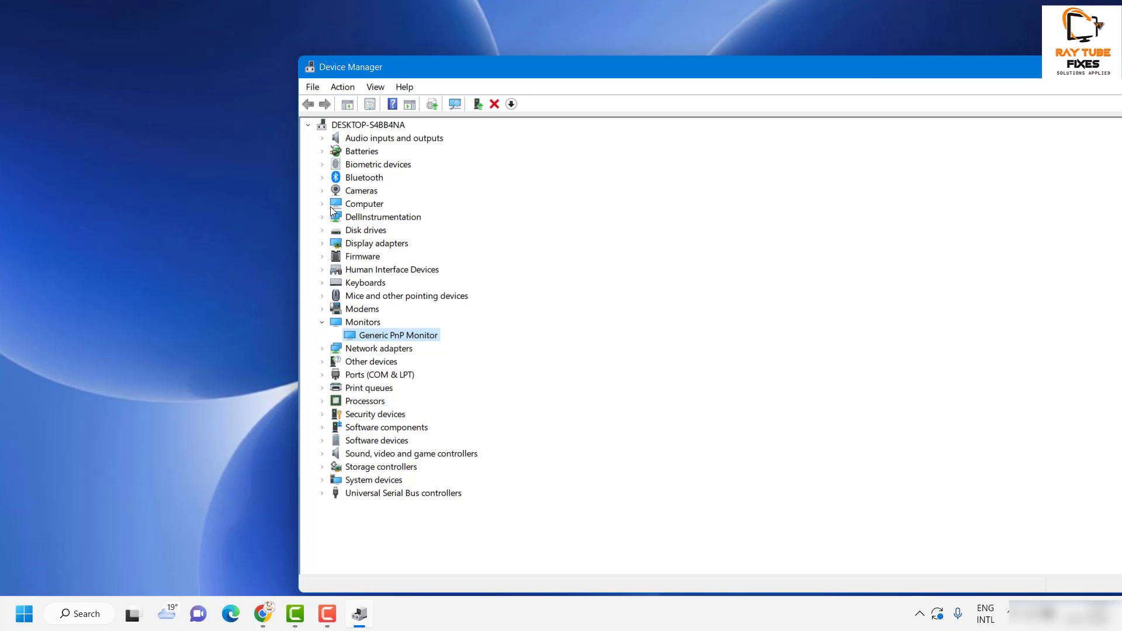
Expand Display adapters and auto-search for an Intel(R) UHD Graphics 620 driver; the best one is already installed
left_click(322, 243)
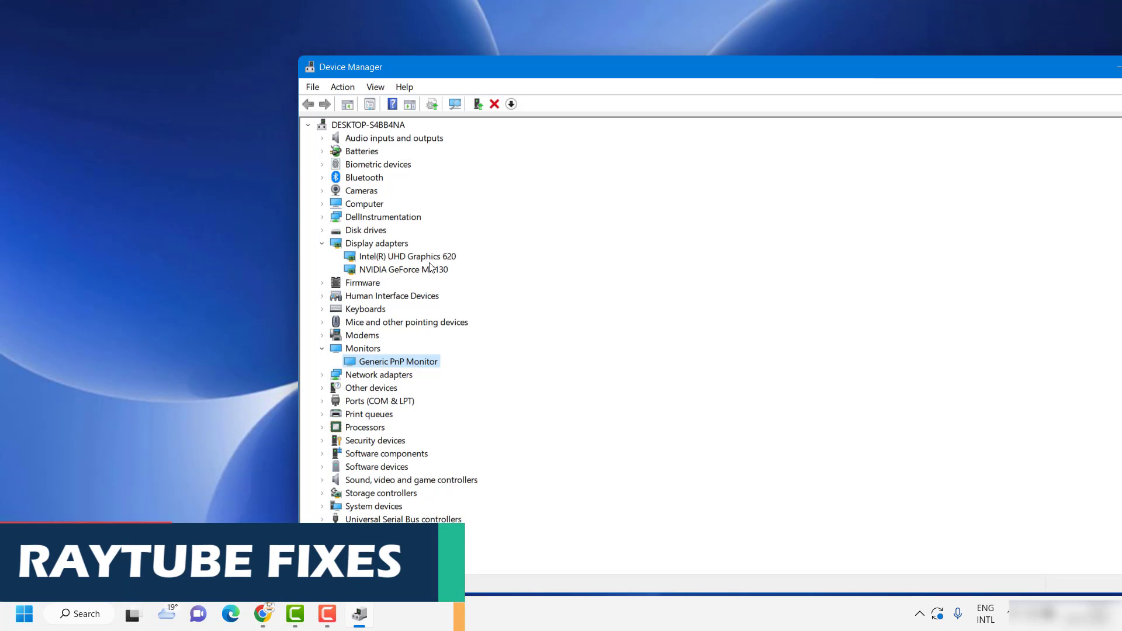
right_click(396, 258)
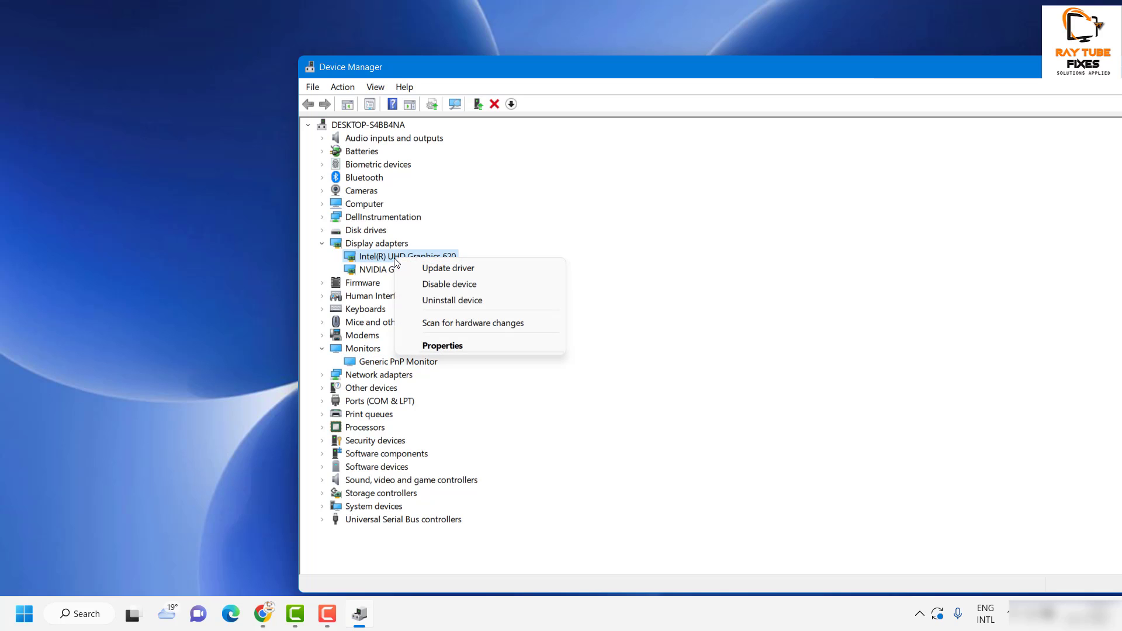
left_click(430, 269)
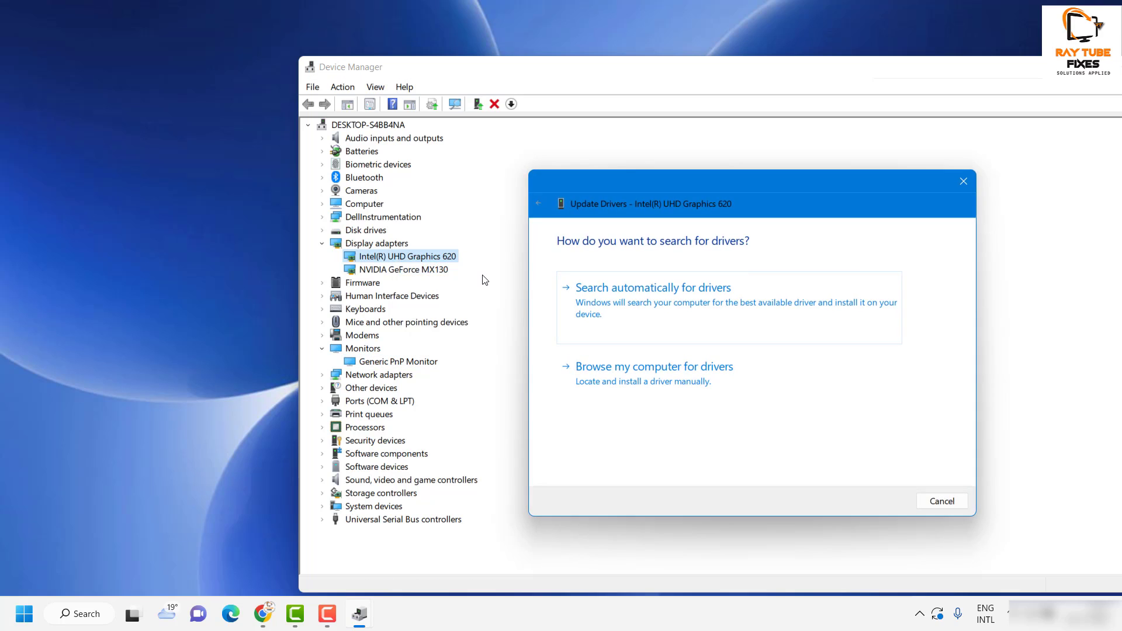
left_click(598, 311)
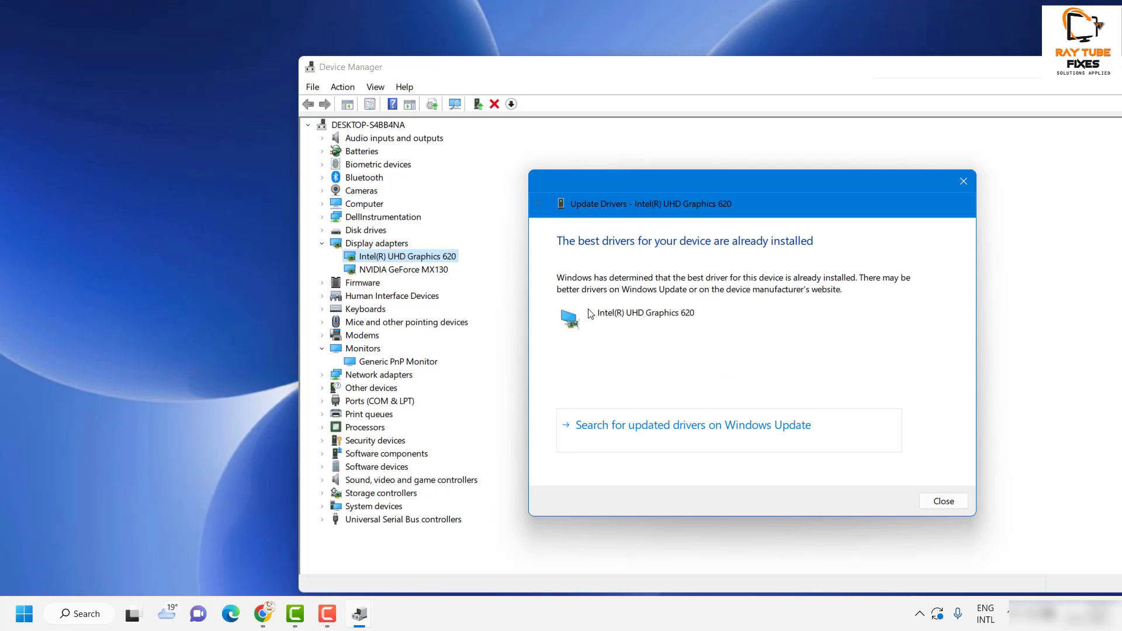
left_click(941, 504)
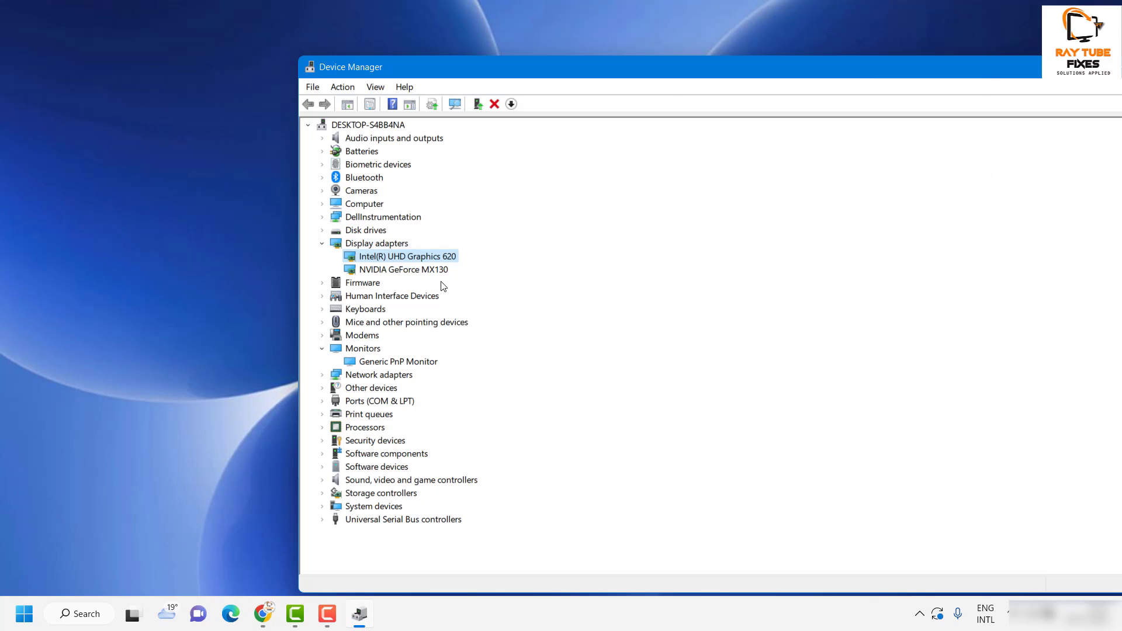
right_click(421, 257)
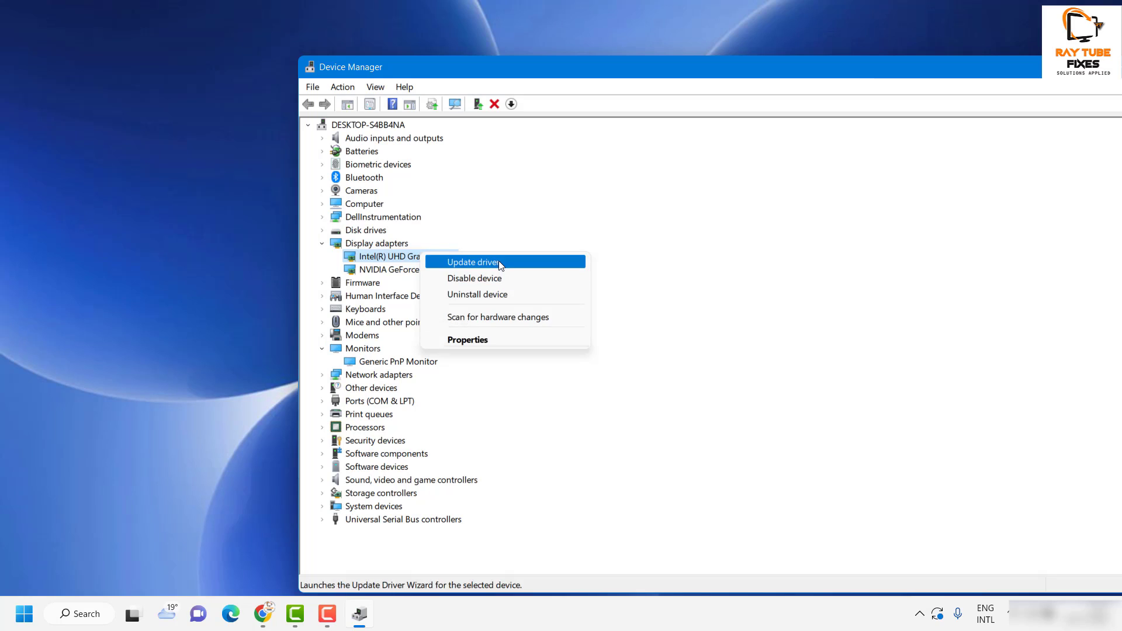
Reinstall the Intel(R) UHD Graphics 620 driver from the on-computer driver list and close the success message
left_click(459, 262)
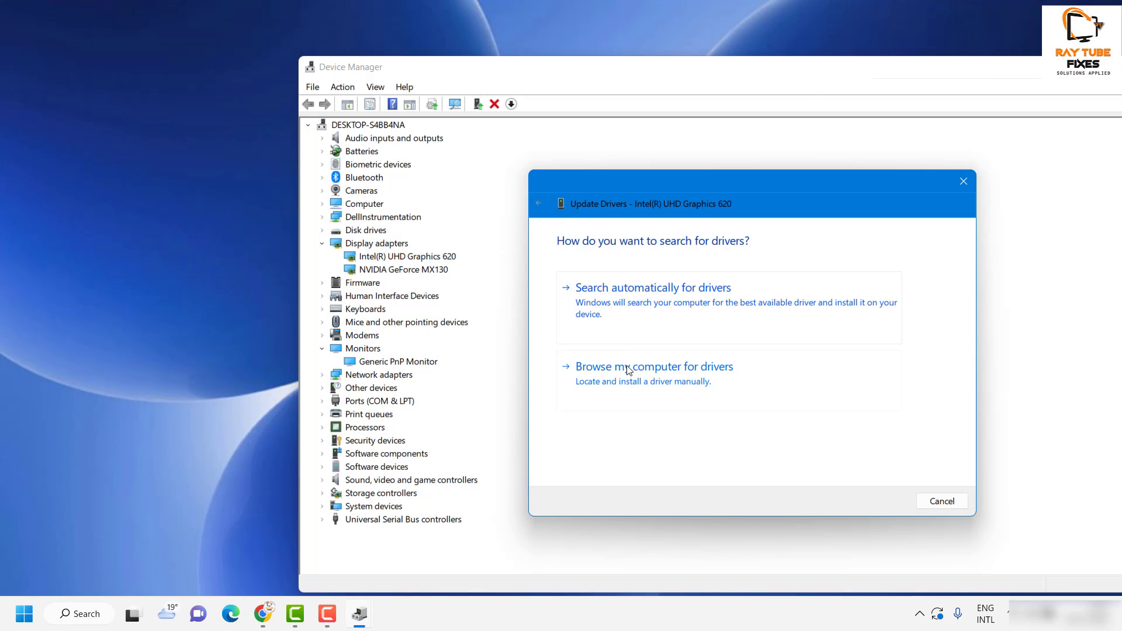
left_click(634, 377)
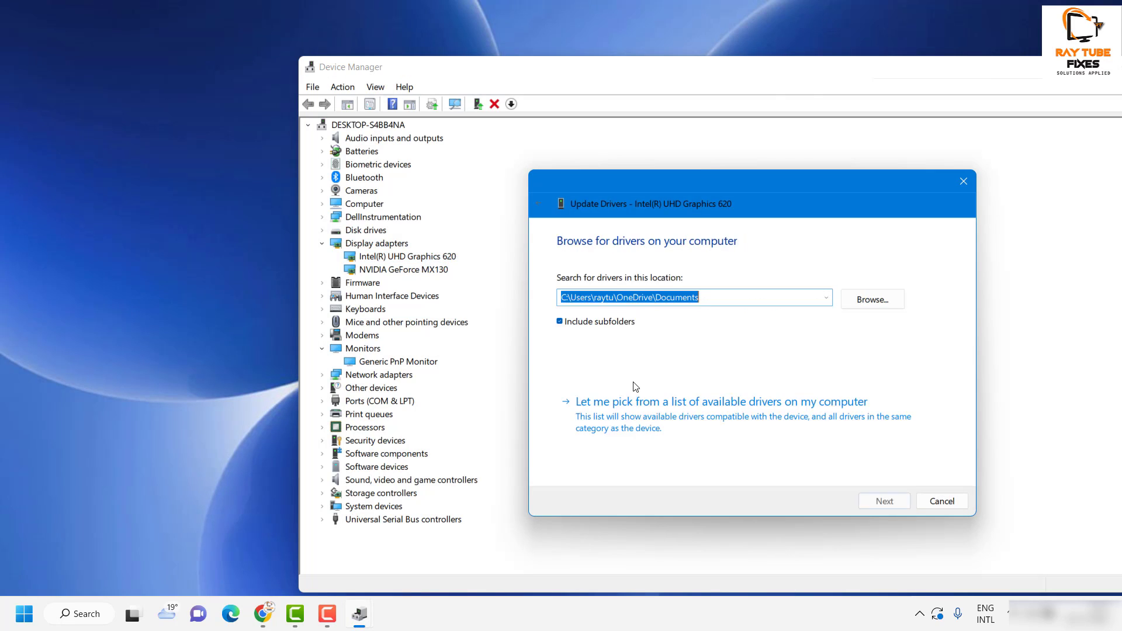
left_click(636, 422)
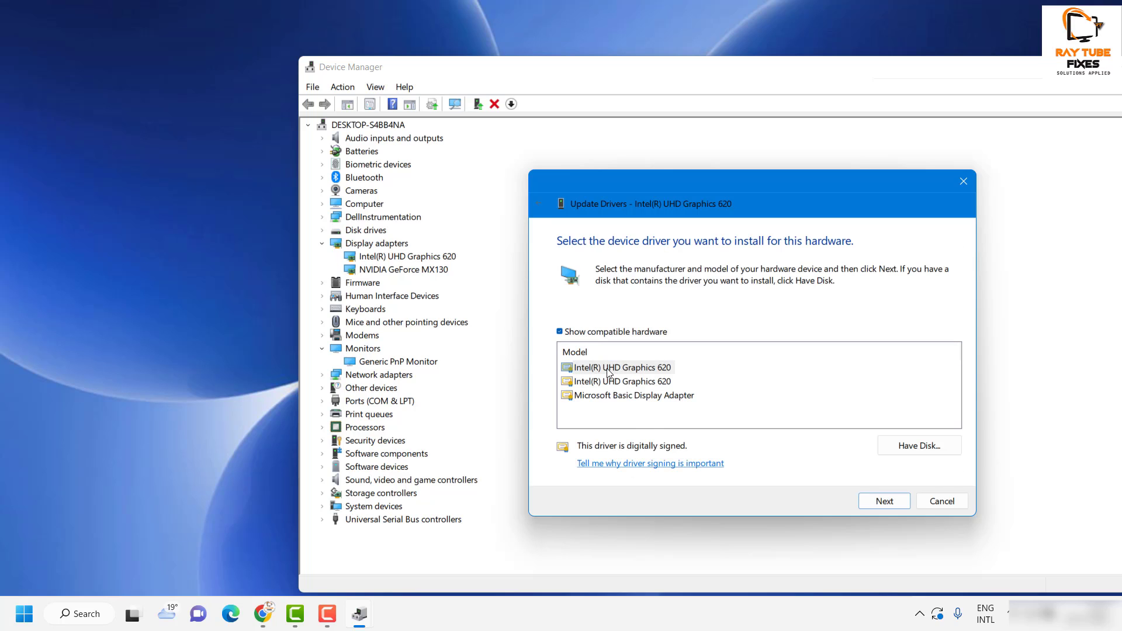
left_click(608, 369)
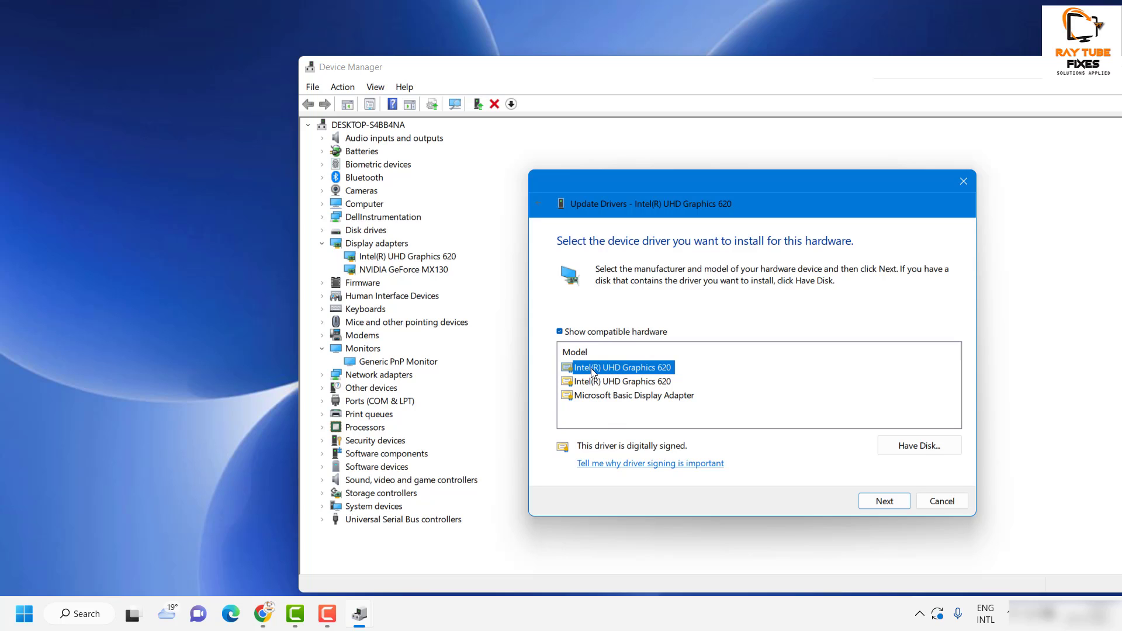
left_click(883, 501)
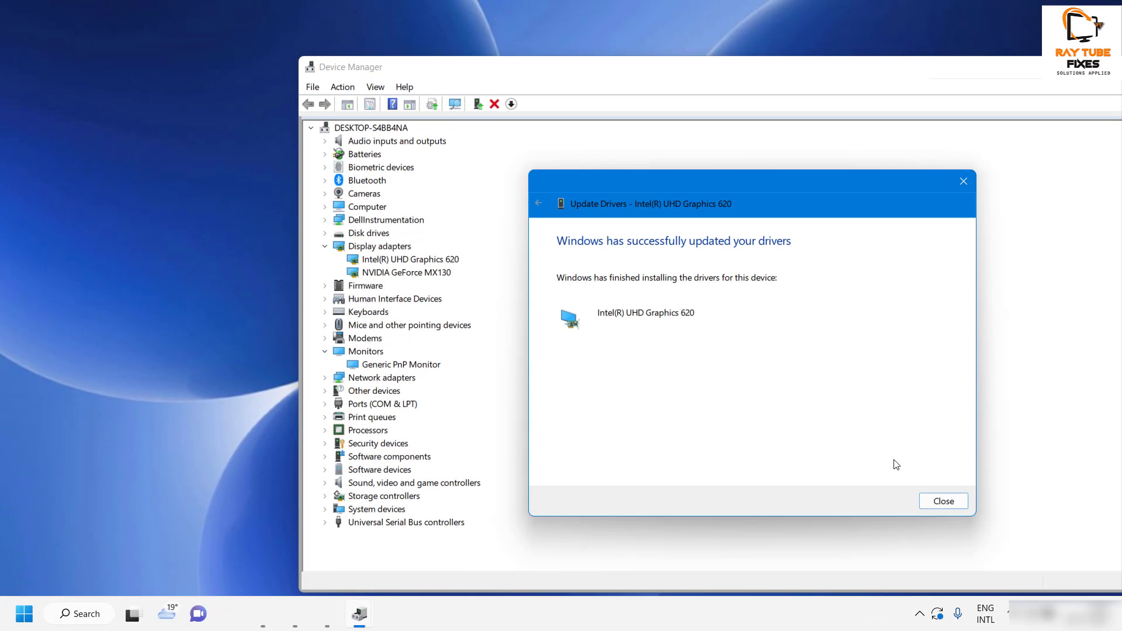
left_click(943, 501)
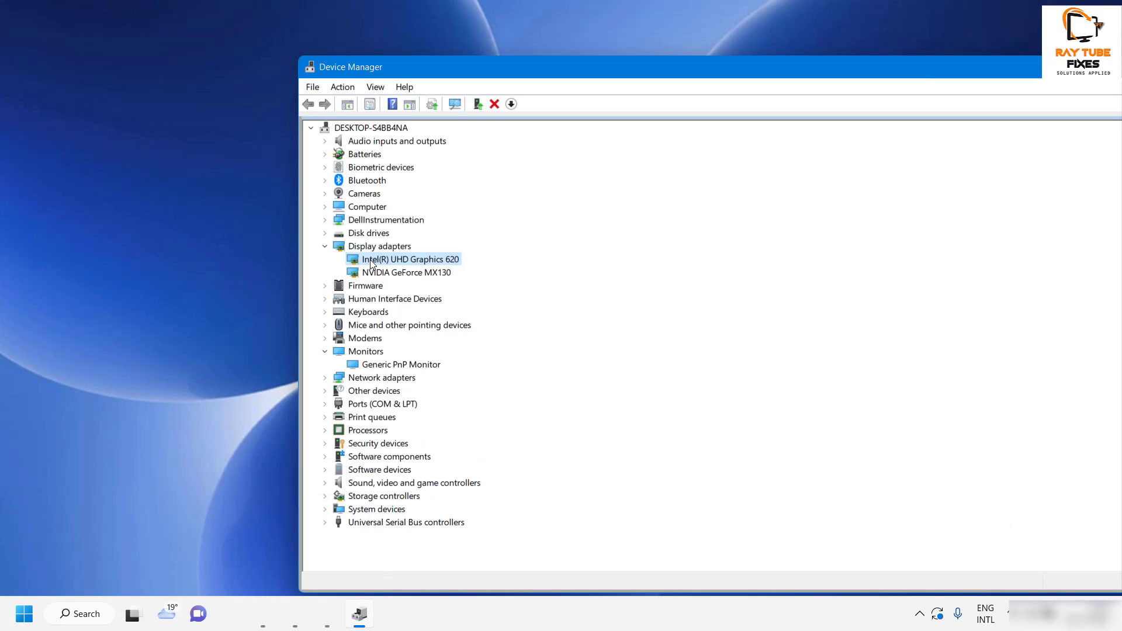
Move the Device Manager window left, close it, and bring up the Win+X system-tools menu
left_click(383, 274)
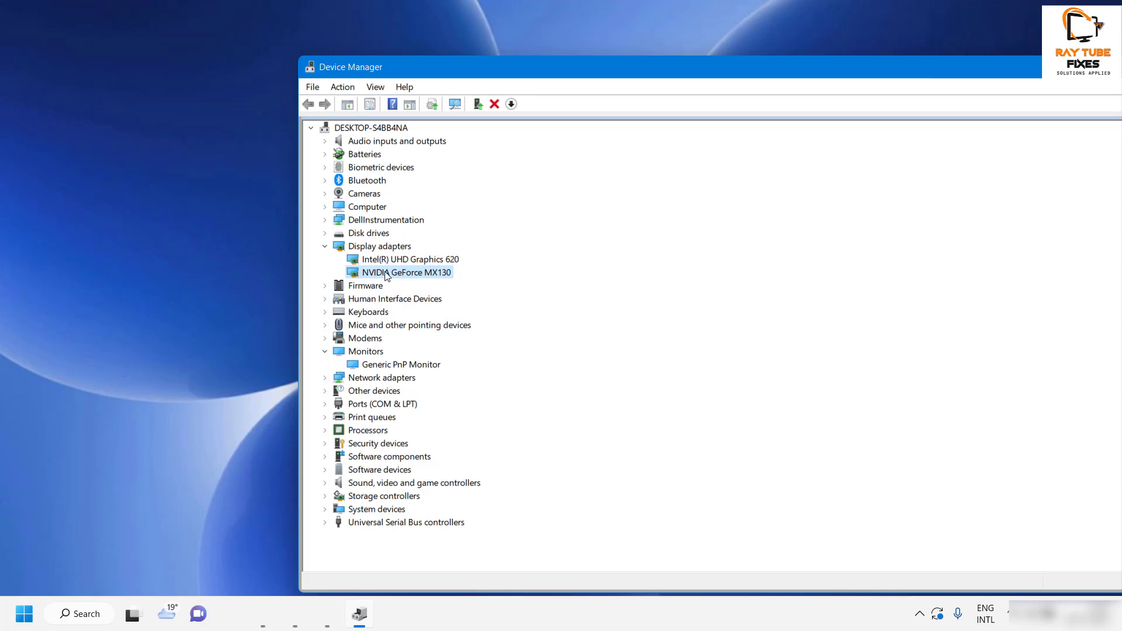
left_click_drag(1040, 66, 916, 65)
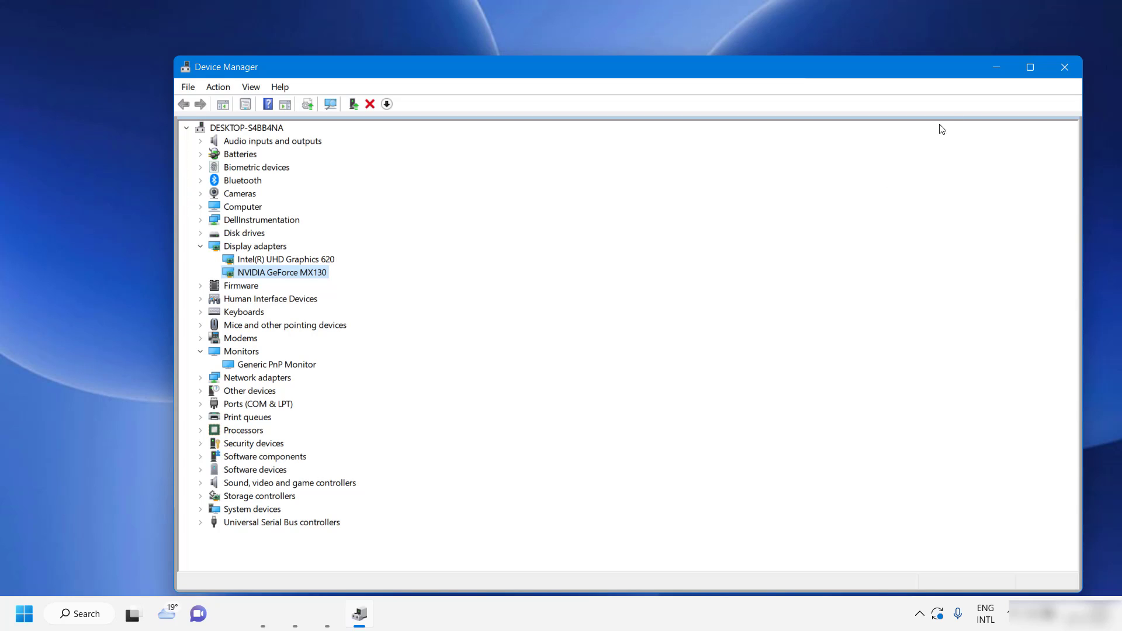
left_click(1065, 67)
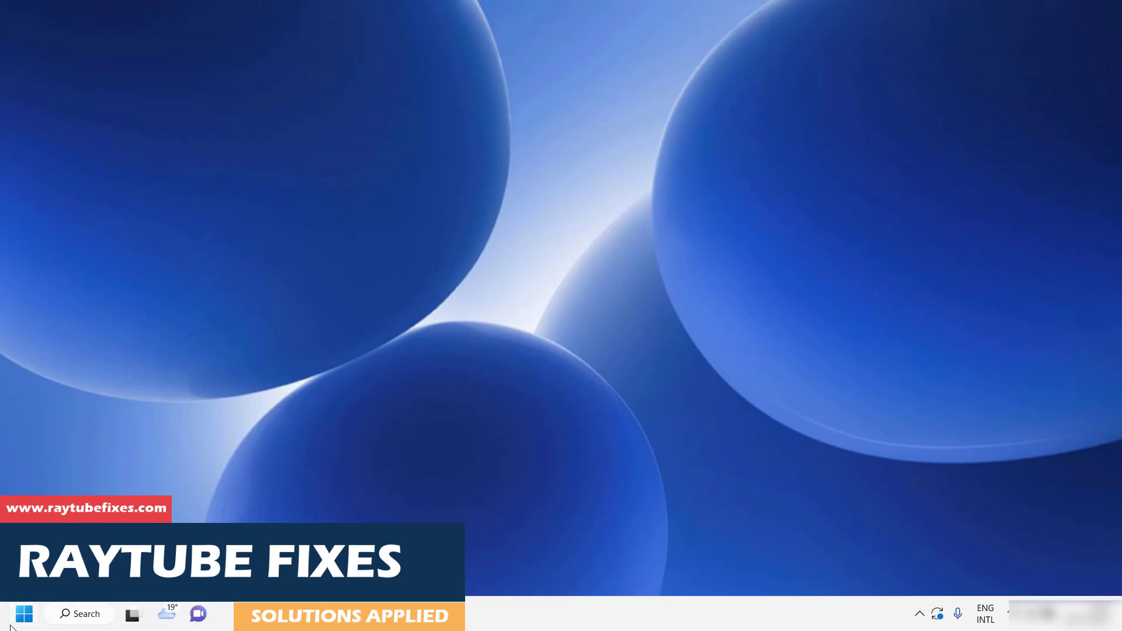
right_click(31, 619)
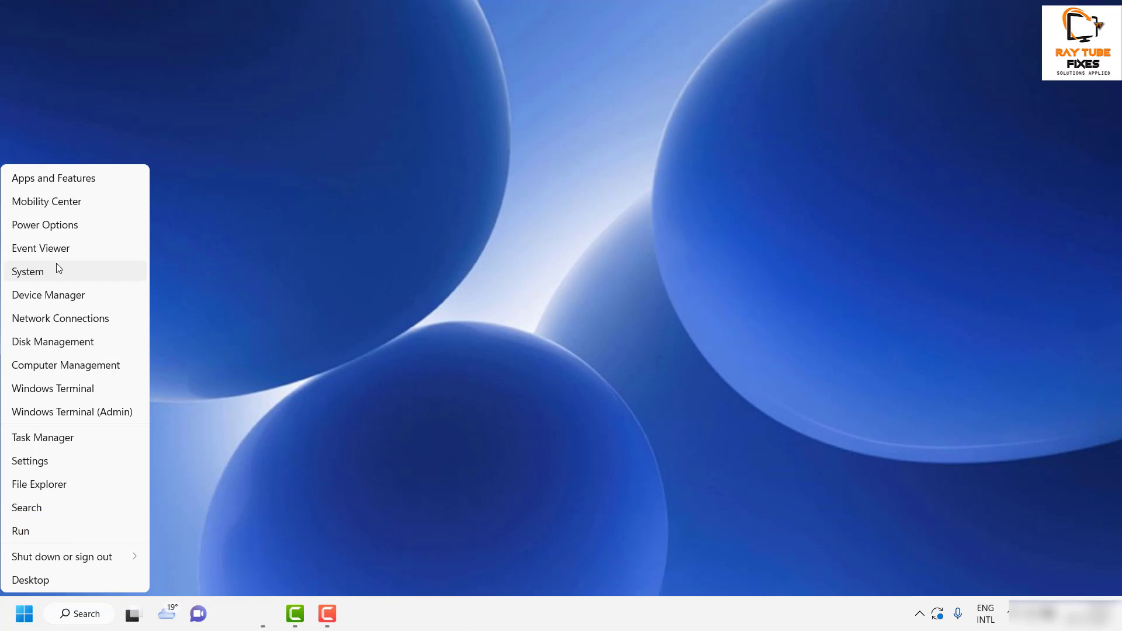
left_click(66, 276)
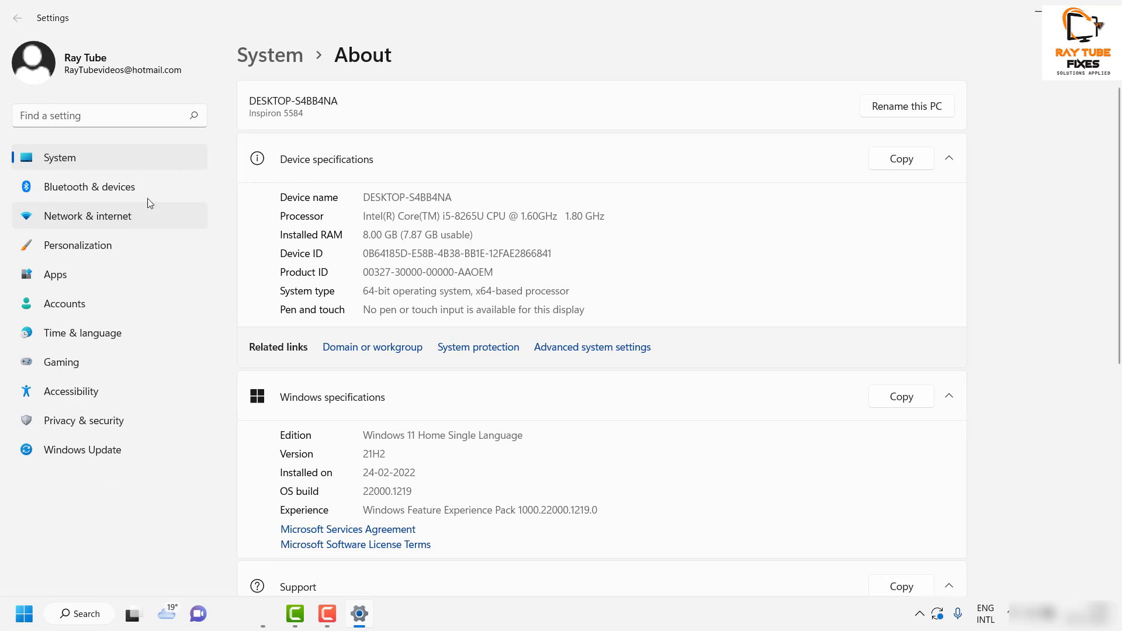
Go to System > Display in Settings to view the Brightness slider, currently at 26
left_click(86, 153)
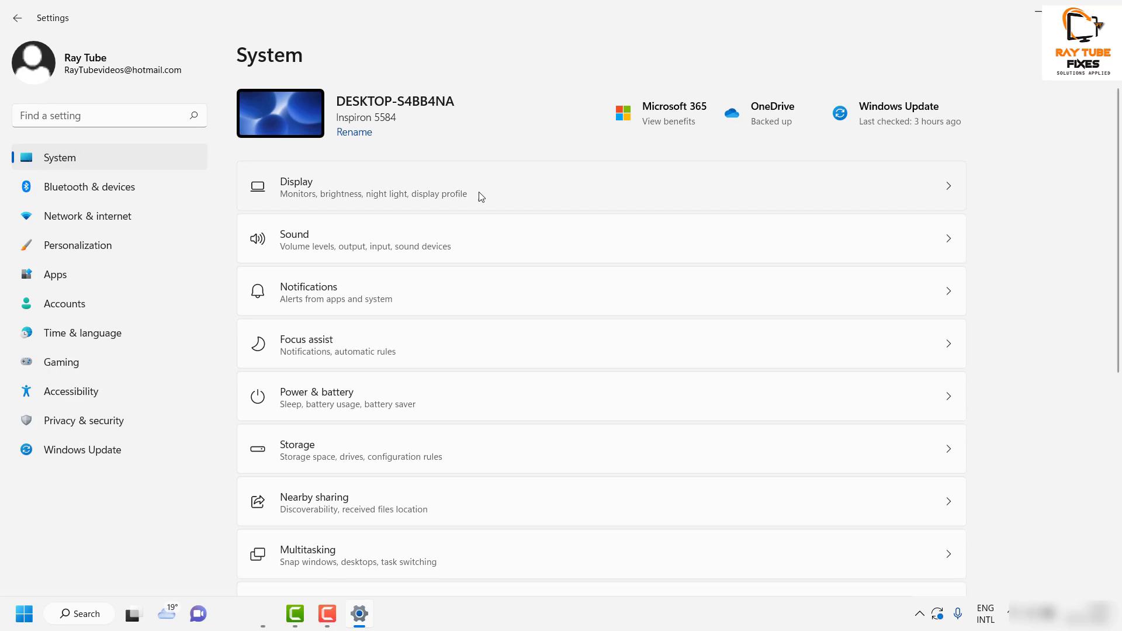
left_click(351, 185)
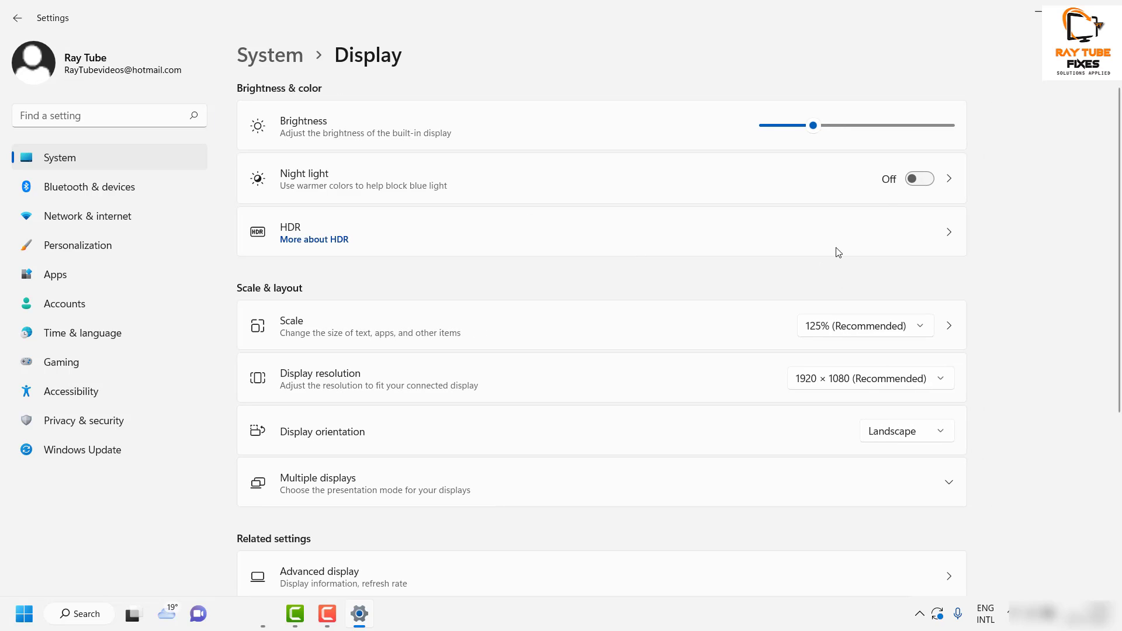
mouse_move(818, 130)
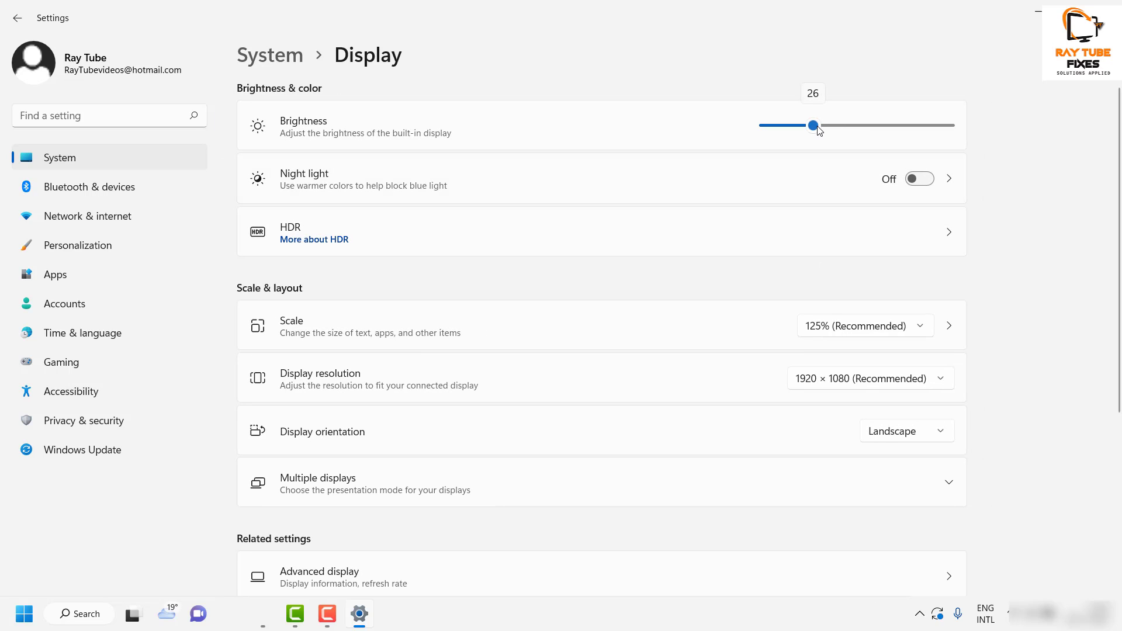